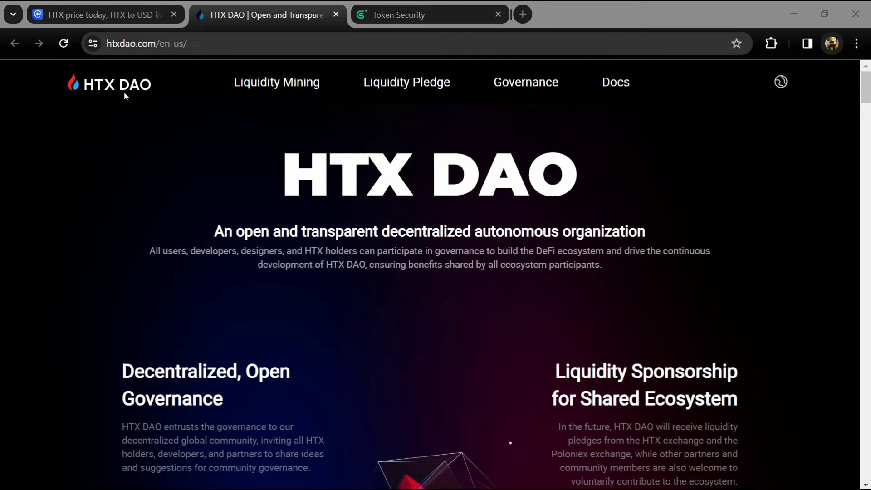
Step: Go to the CoinMarketCap HTX page
left_click(190, 188)
scroll(191, 188, "down", 5)
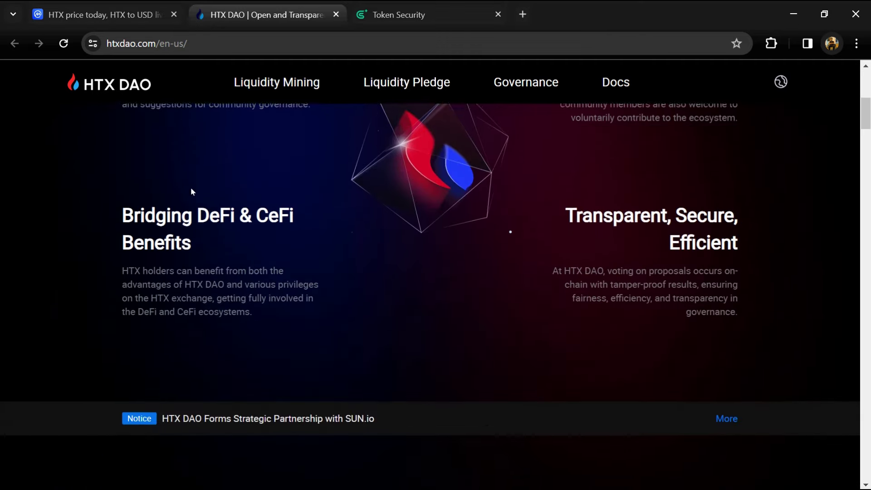
scroll(191, 192, "down", 1)
scroll(191, 191, "down", 1)
scroll(191, 191, "down", 3)
scroll(191, 191, "down", 3)
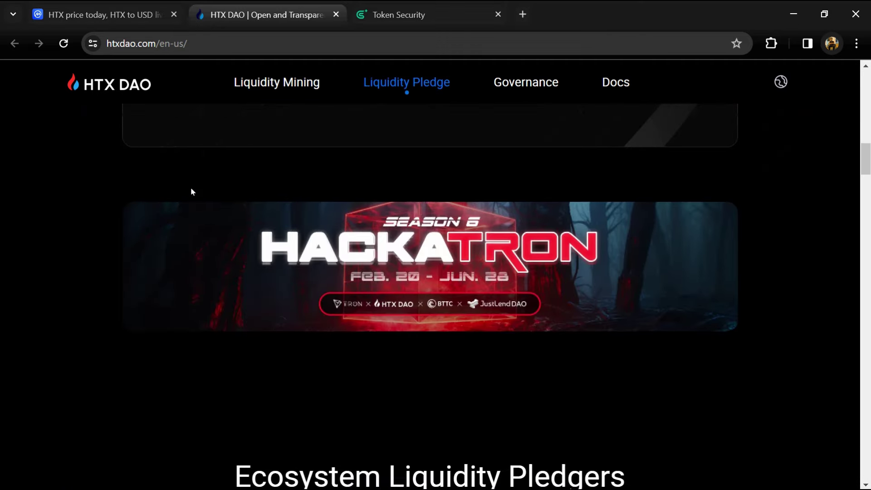
scroll(191, 192, "down", 4)
scroll(191, 193, "down", 1)
scroll(191, 192, "down", 3)
scroll(191, 192, "down", 3)
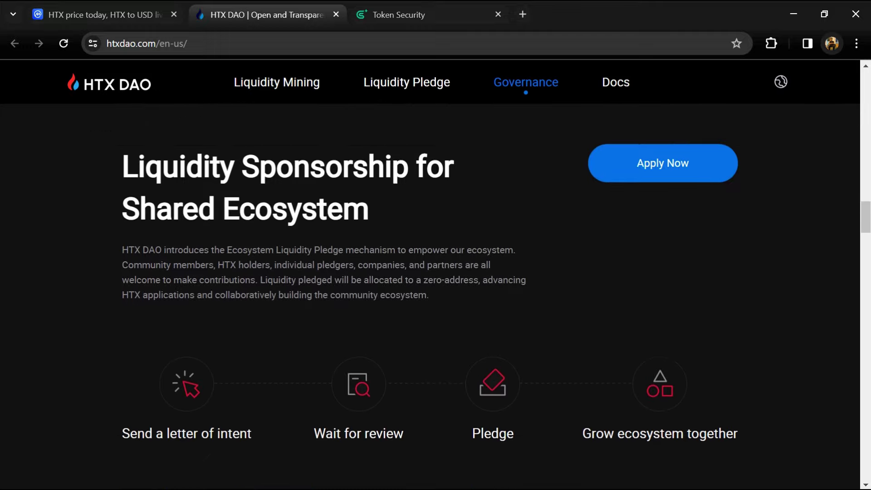
scroll(192, 192, "down", 3)
scroll(191, 192, "down", 1)
scroll(191, 192, "down", 3)
scroll(191, 192, "down", 3)
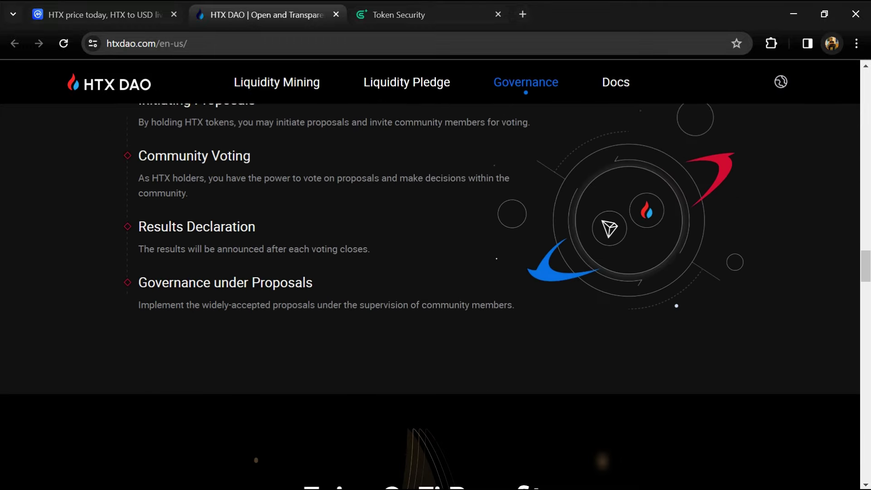
scroll(192, 192, "down", 3)
scroll(190, 192, "down", 1)
scroll(191, 192, "down", 2)
scroll(191, 193, "down", 1)
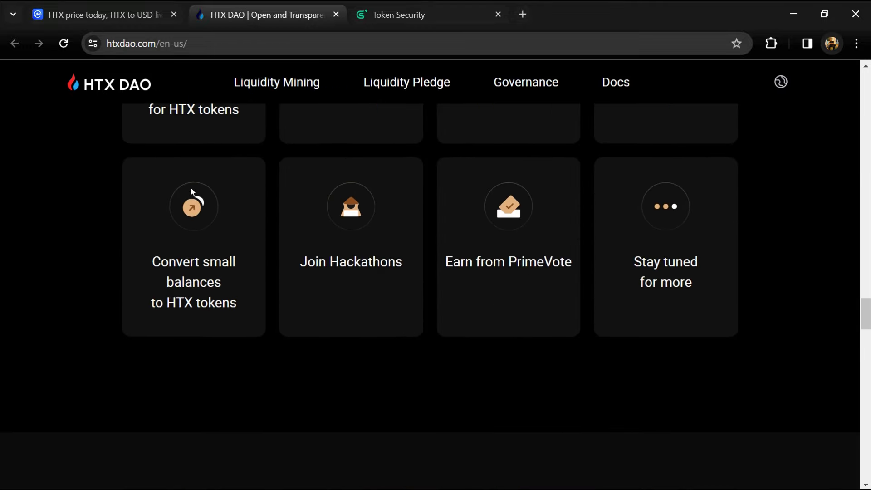
scroll(191, 191, "down", 3)
scroll(191, 191, "down", 3)
scroll(191, 192, "down", 1)
scroll(191, 192, "down", 3)
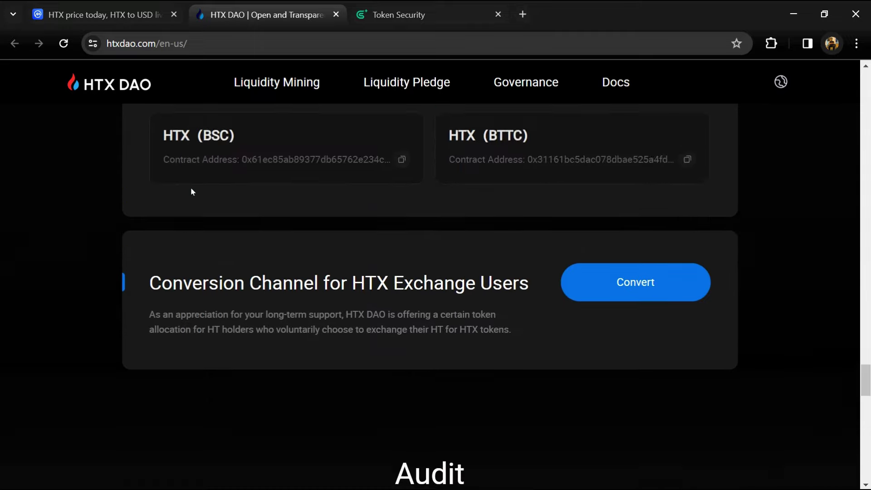
scroll(191, 192, "down", 3)
scroll(192, 192, "down", 3)
scroll(192, 192, "down", 2)
scroll(191, 192, "down", 3)
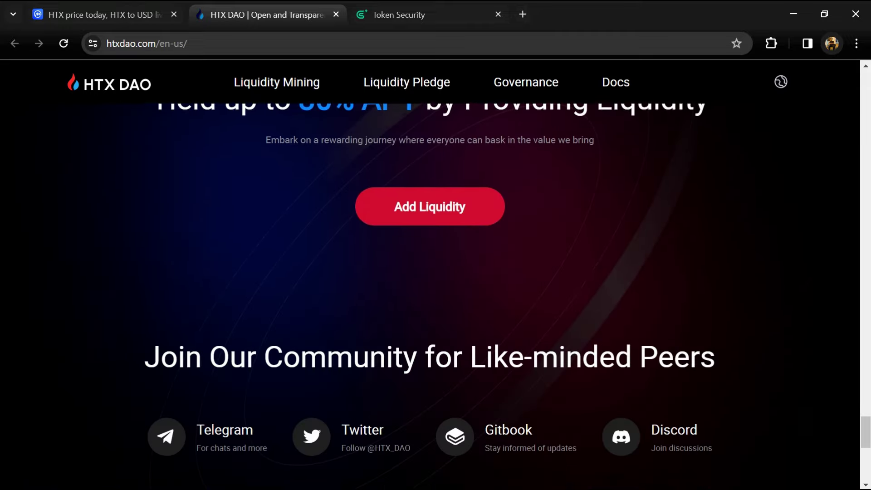
scroll(214, 202, "down", 2)
scroll(214, 203, "up", 6)
scroll(213, 202, "up", 1)
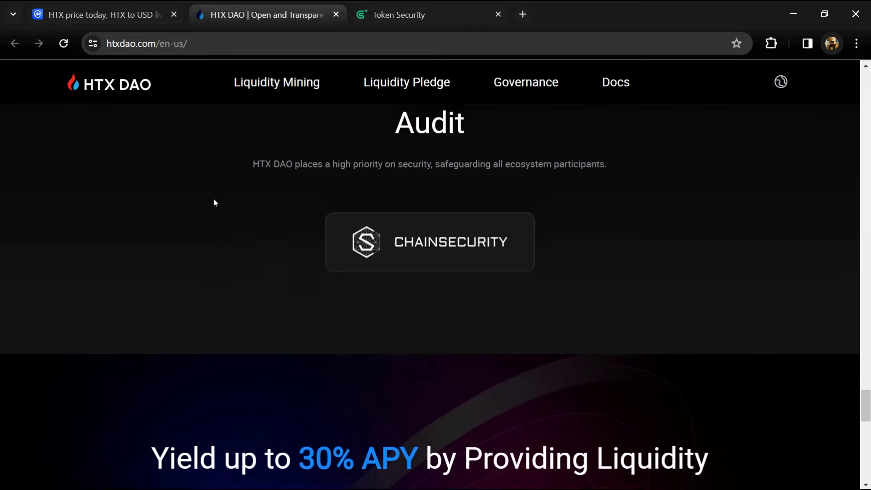
scroll(213, 203, "up", 4)
scroll(216, 202, "up", 3)
scroll(219, 204, "up", 4)
scroll(220, 204, "up", 4)
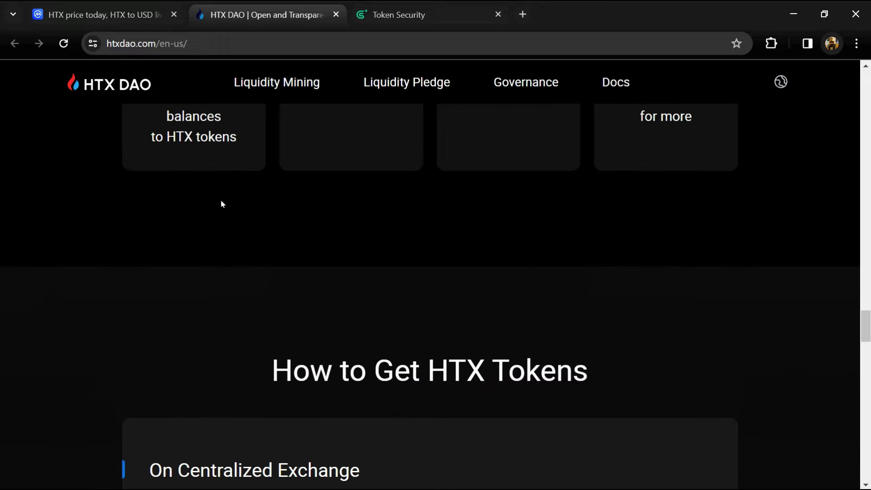
scroll(220, 204, "up", 4)
scroll(221, 203, "up", 4)
scroll(221, 204, "up", 5)
scroll(221, 204, "up", 4)
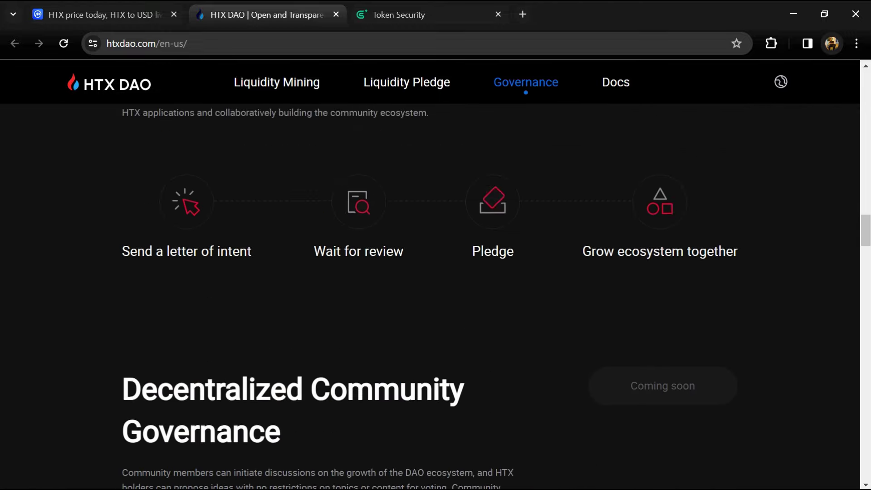
scroll(221, 204, "up", 3)
scroll(220, 204, "up", 2)
scroll(220, 203, "up", 3)
scroll(220, 203, "up", 4)
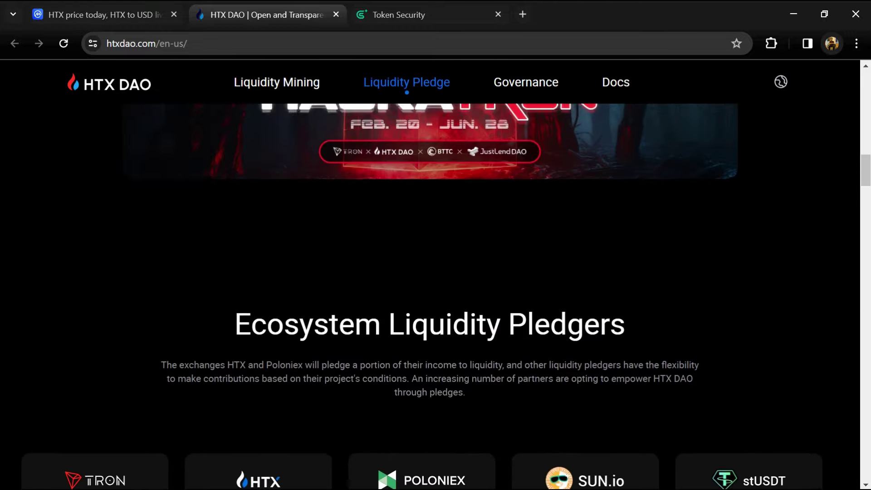
scroll(222, 201, "up", 4)
scroll(222, 201, "up", 3)
scroll(222, 201, "up", 4)
scroll(223, 203, "up", 4)
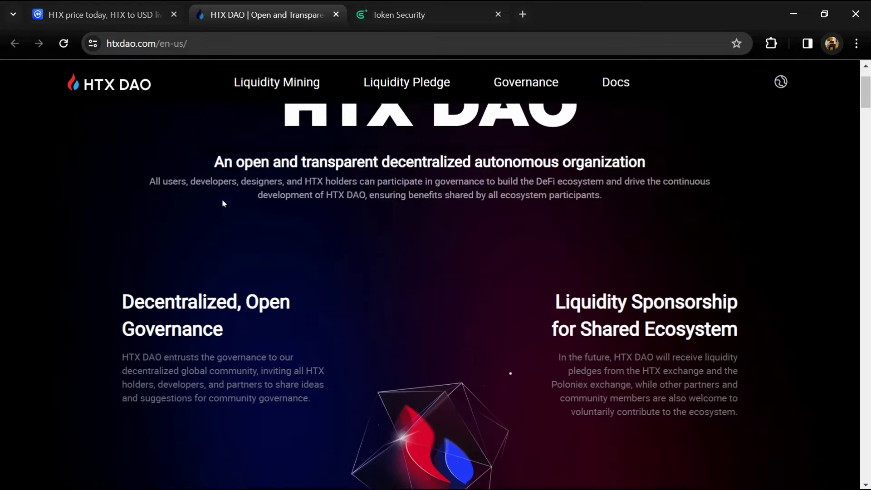
scroll(191, 191, "up", 1)
scroll(190, 190, "down", 1)
scroll(191, 190, "down", 2)
scroll(190, 192, "down", 3)
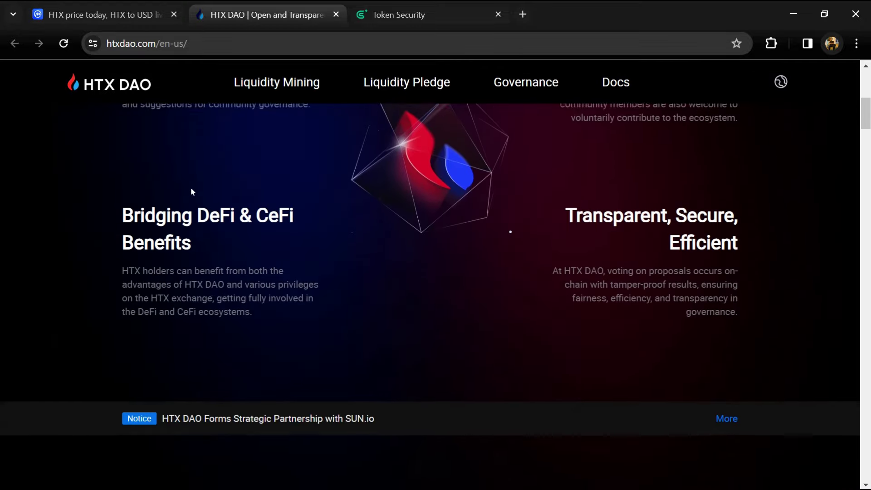
scroll(191, 192, "down", 1)
scroll(192, 192, "down", 3)
scroll(191, 191, "down", 3)
scroll(191, 192, "down", 1)
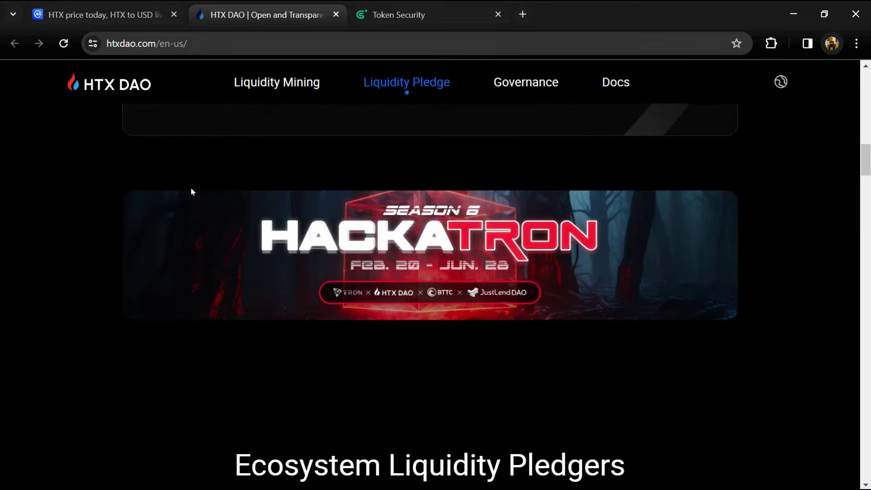
scroll(191, 192, "down", 4)
scroll(192, 191, "down", 1)
scroll(191, 192, "down", 5)
scroll(191, 192, "down", 1)
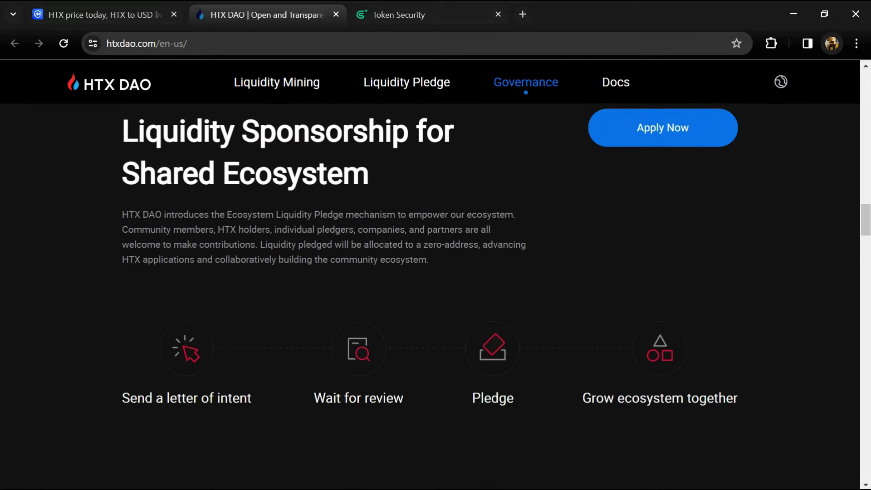
scroll(191, 192, "down", 3)
scroll(192, 193, "down", 2)
scroll(191, 192, "down", 5)
scroll(191, 192, "down", 1)
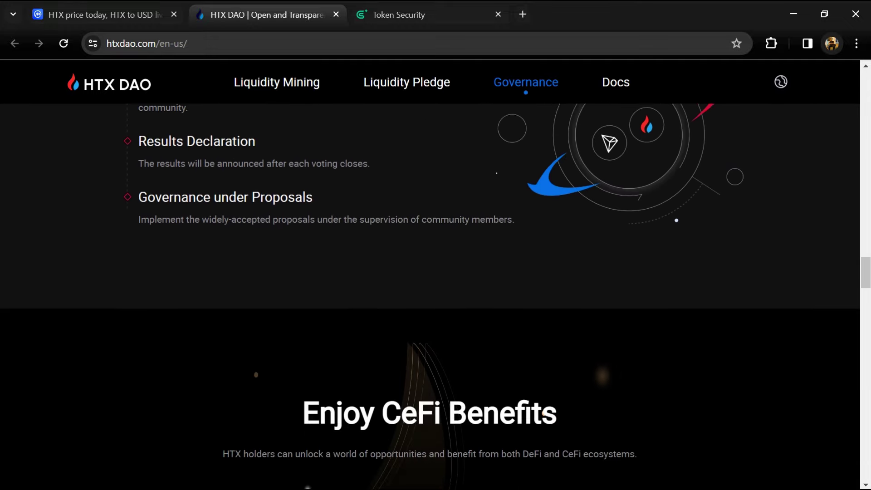
scroll(191, 193, "down", 3)
scroll(192, 192, "down", 1)
scroll(191, 192, "down", 4)
scroll(191, 192, "down", 4)
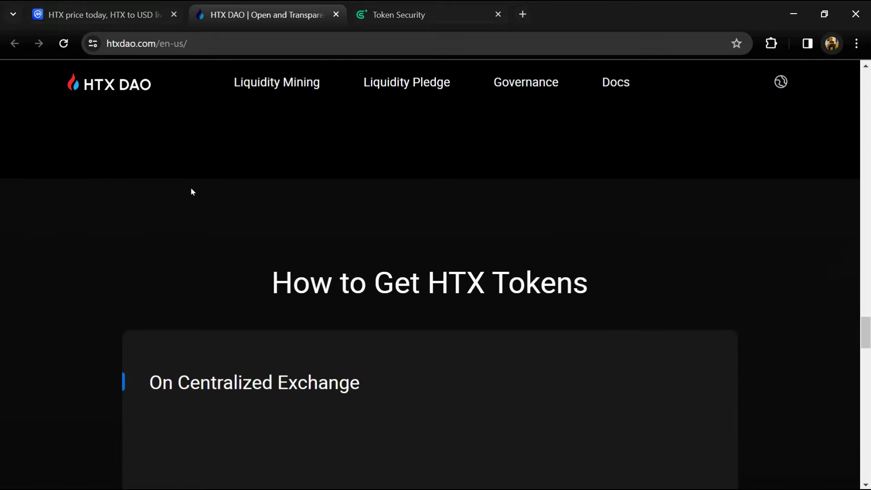
scroll(191, 192, "down", 1)
scroll(192, 192, "down", 2)
scroll(190, 192, "down", 3)
scroll(192, 192, "down", 4)
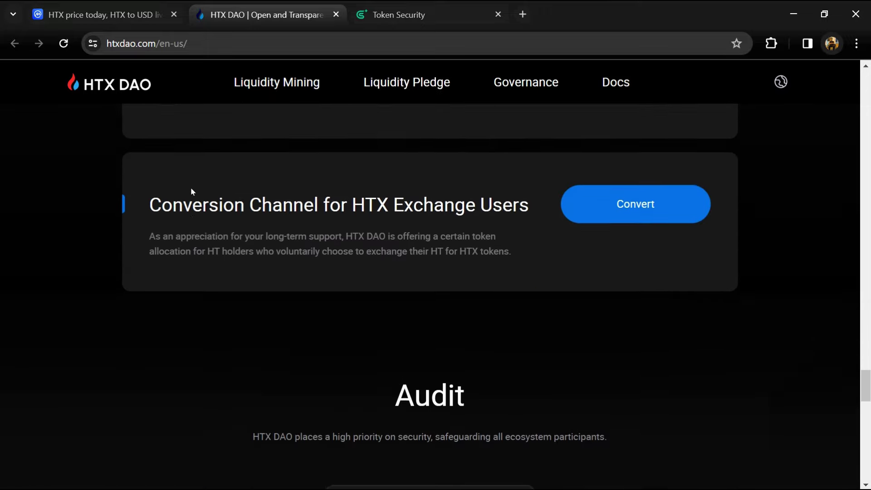
scroll(191, 190, "down", 1)
scroll(191, 190, "down", 3)
scroll(192, 191, "down", 3)
scroll(191, 190, "down", 2)
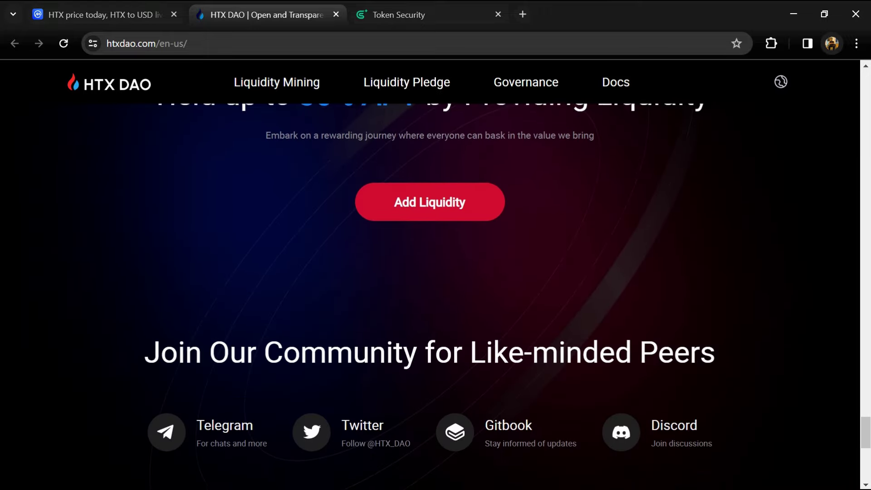
scroll(208, 196, "up", 2)
scroll(207, 197, "up", 3)
scroll(207, 197, "up", 3)
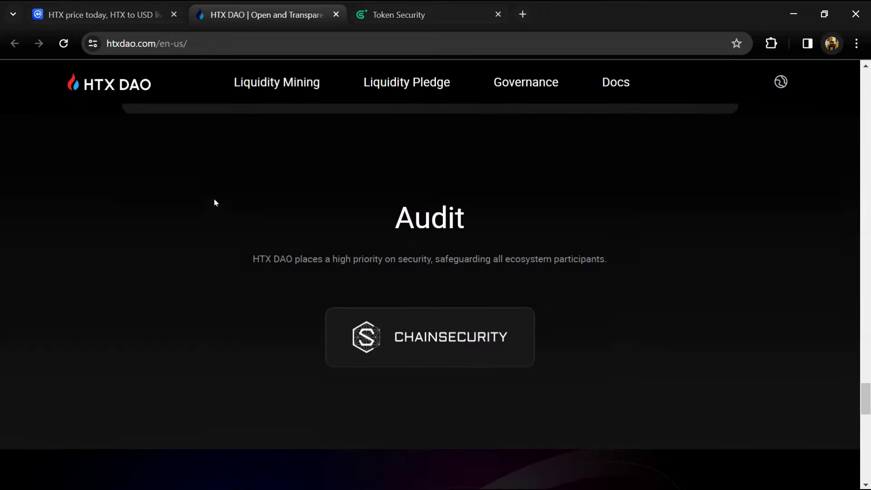
scroll(213, 202, "up", 3)
scroll(220, 203, "up", 3)
scroll(221, 202, "up", 4)
scroll(221, 202, "up", 3)
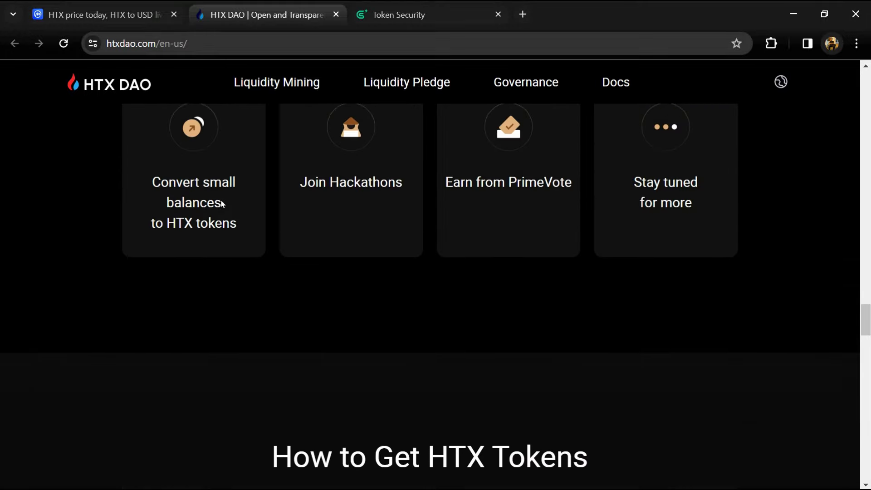
scroll(221, 203, "up", 4)
scroll(221, 203, "up", 4)
scroll(221, 202, "up", 4)
scroll(220, 202, "up", 4)
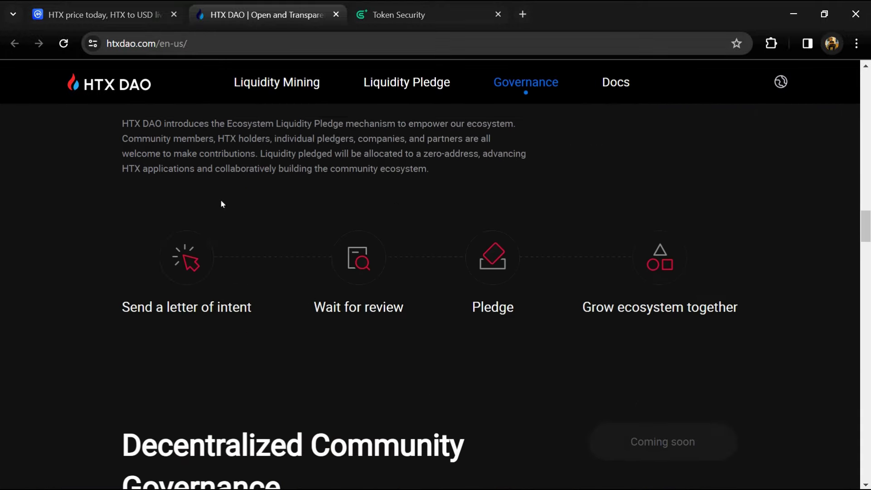
scroll(220, 204, "up", 3)
scroll(220, 203, "up", 3)
scroll(221, 204, "up", 3)
scroll(220, 204, "up", 4)
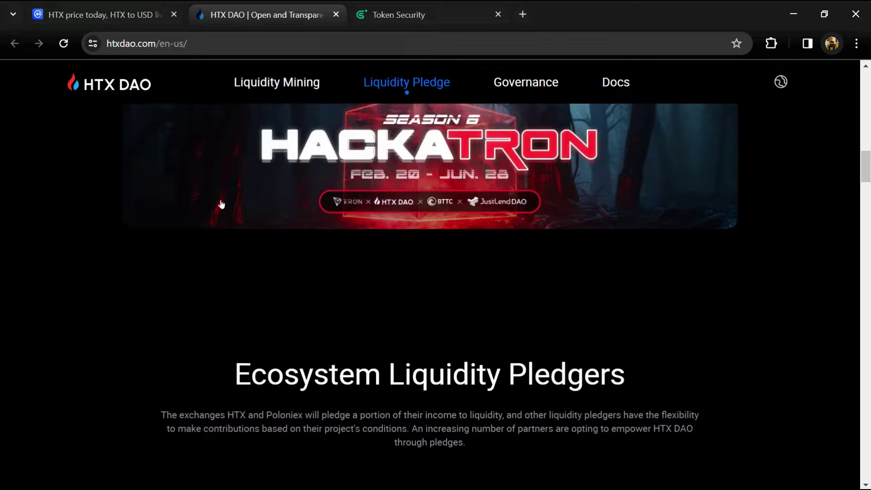
scroll(220, 204, "up", 4)
scroll(223, 198, "up", 3)
scroll(222, 199, "up", 4)
scroll(222, 199, "up", 3)
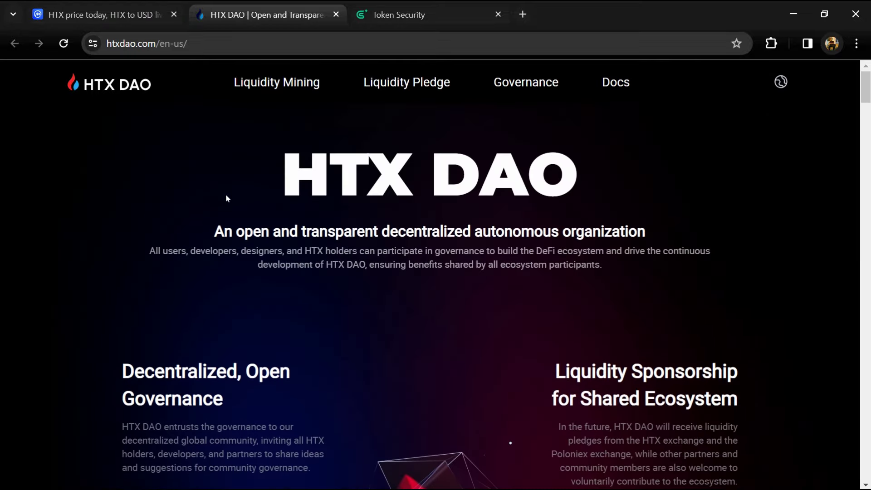
scroll(191, 188, "down", 1)
scroll(191, 188, "down", 2)
scroll(191, 191, "down", 3)
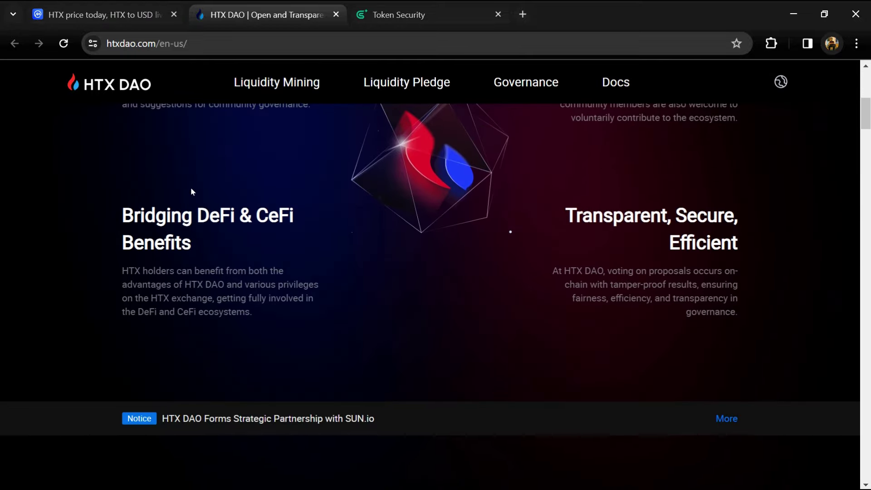
scroll(191, 192, "down", 2)
scroll(190, 192, "down", 3)
scroll(191, 193, "down", 3)
scroll(190, 192, "down", 2)
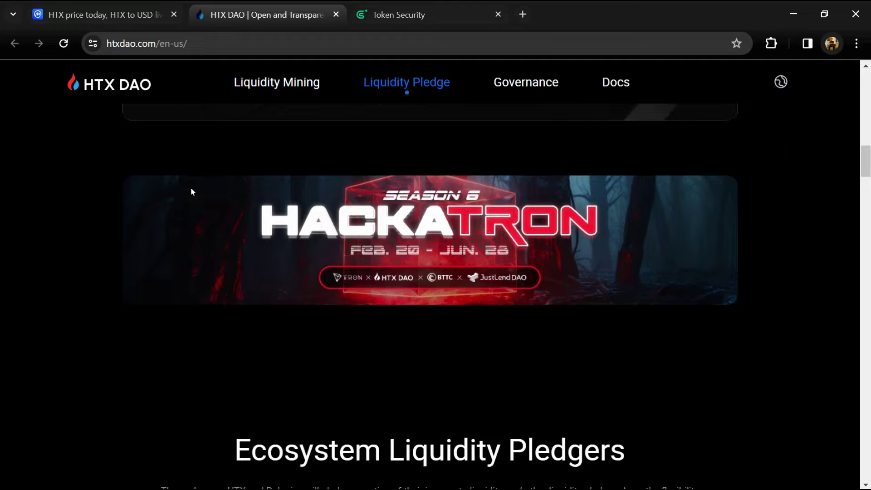
scroll(191, 192, "down", 3)
scroll(190, 192, "down", 3)
scroll(190, 192, "down", 2)
scroll(191, 192, "down", 1)
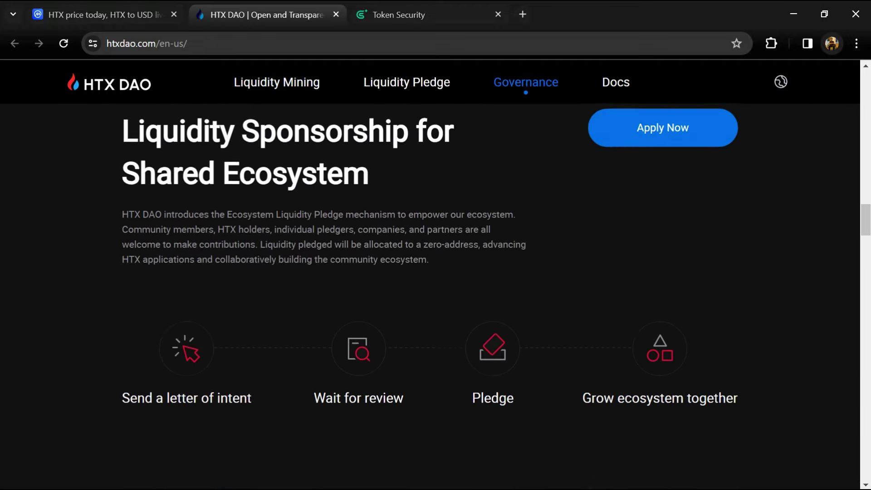
scroll(436, 273, "down", 3)
scroll(435, 272, "down", 3)
scroll(436, 272, "down", 4)
scroll(435, 272, "down", 1)
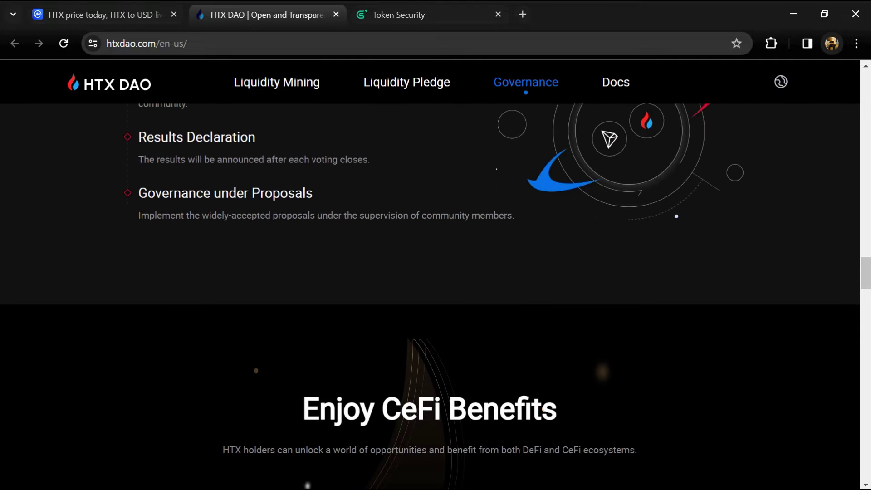
scroll(191, 191, "down", 3)
scroll(191, 192, "down", 3)
scroll(191, 192, "down", 3)
scroll(191, 191, "down", 3)
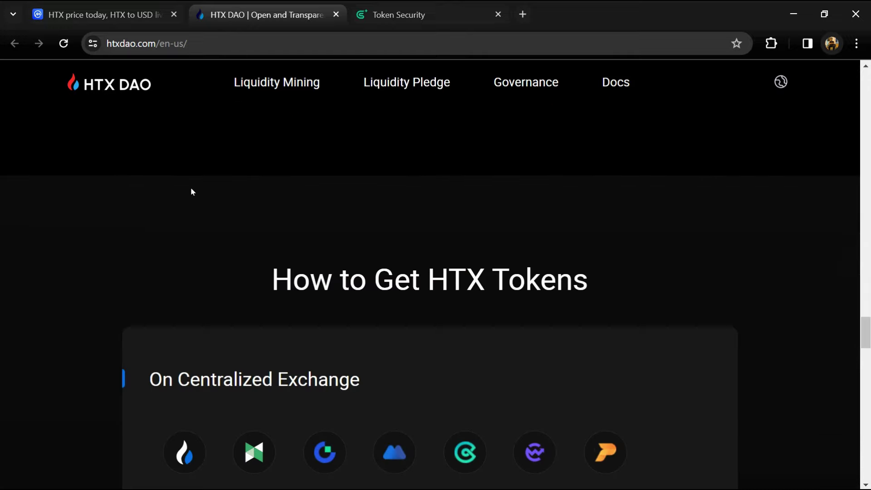
scroll(190, 192, "down", 1)
scroll(190, 191, "down", 3)
scroll(190, 192, "down", 3)
scroll(191, 192, "down", 3)
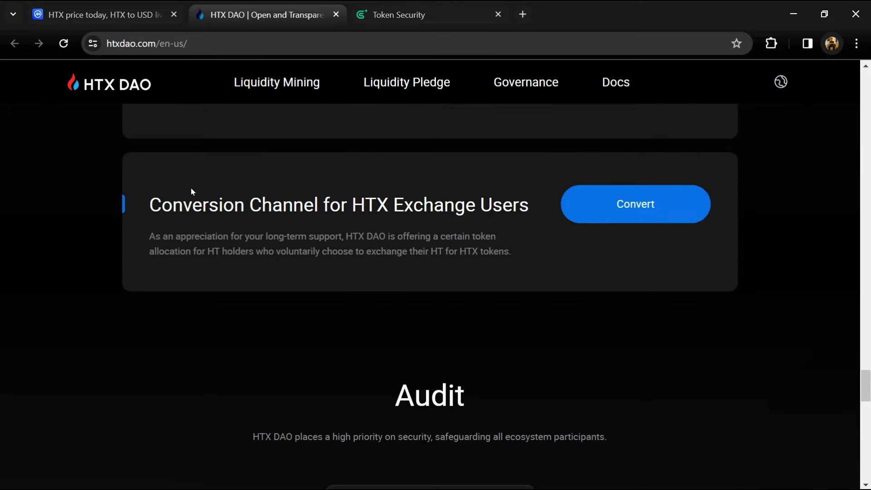
scroll(191, 191, "down", 3)
scroll(191, 191, "down", 3)
scroll(191, 190, "down", 3)
scroll(191, 191, "down", 2)
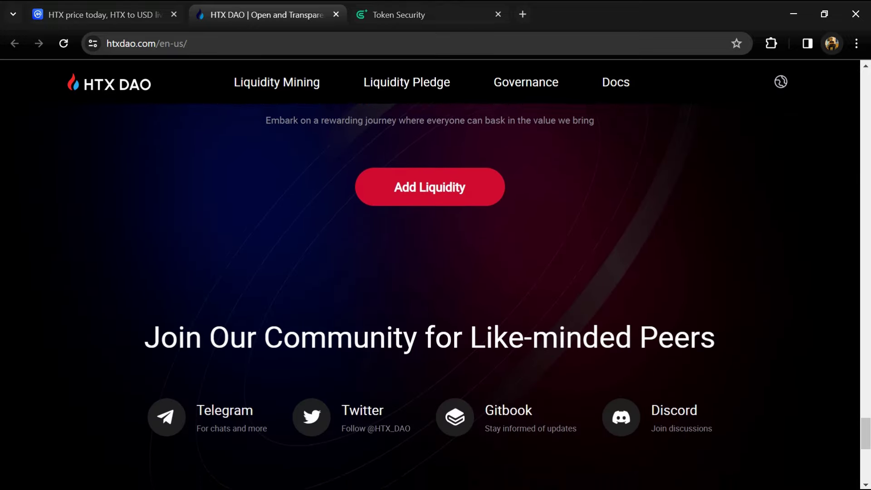
key("Home")
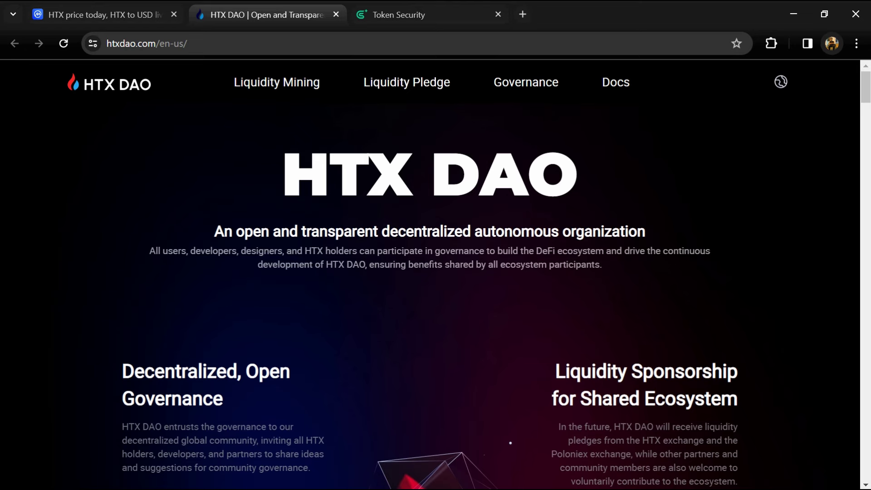
left_click(408, 15)
left_click(144, 43)
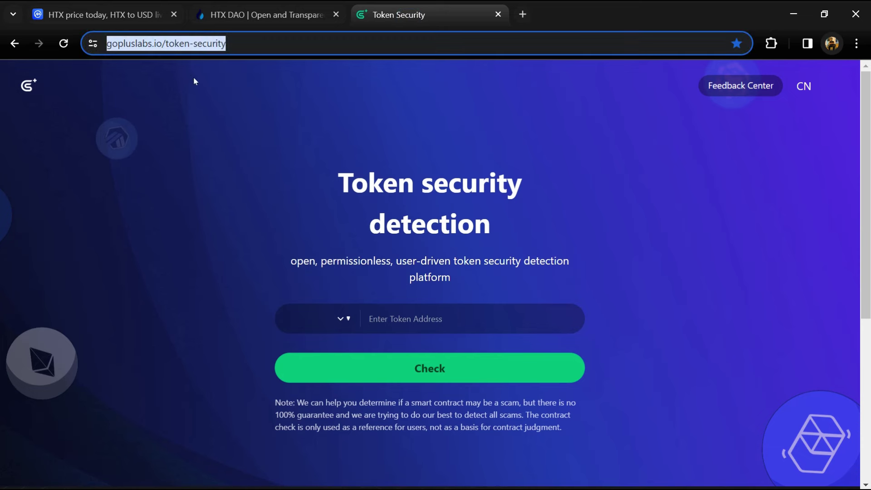
left_click(188, 74)
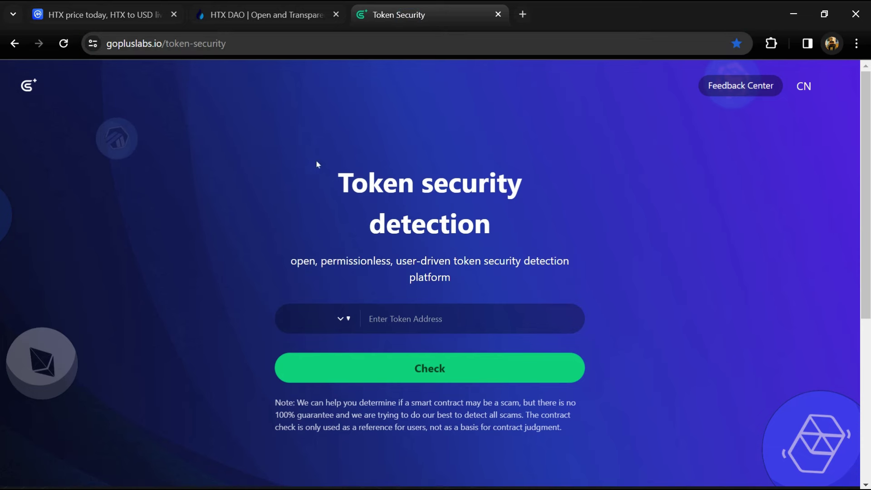
Step: Copy HTX's Ethereum contract address from Contracts and return to Token Security
left_click(102, 15)
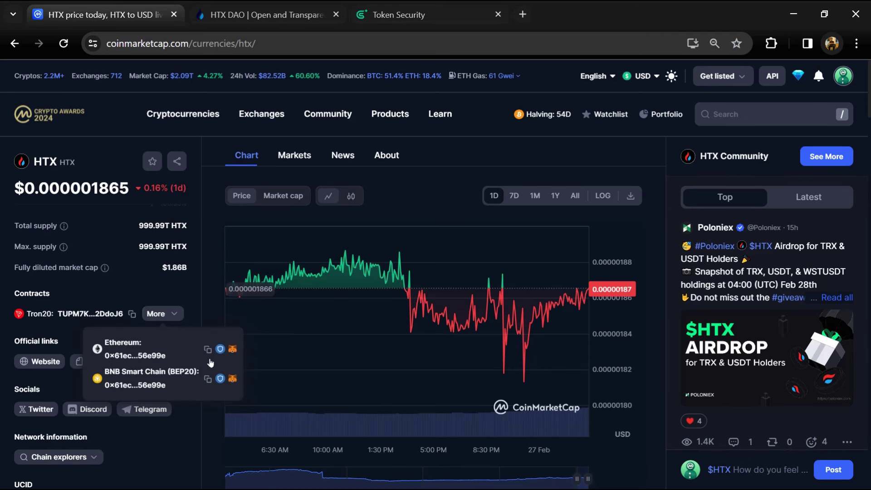
left_click(208, 349)
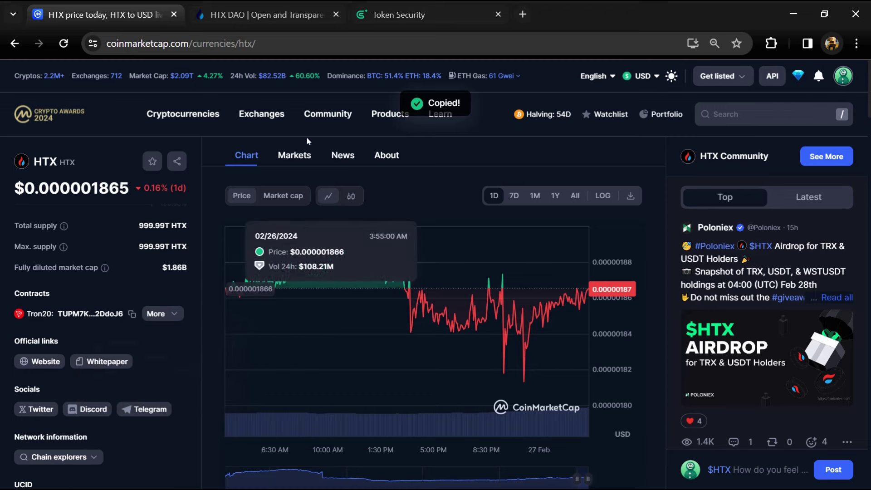
left_click(409, 21)
Step: Paste HTX's Ethereum address into GoPlus and check it: 0 risky, 1 attention item
left_click(441, 319)
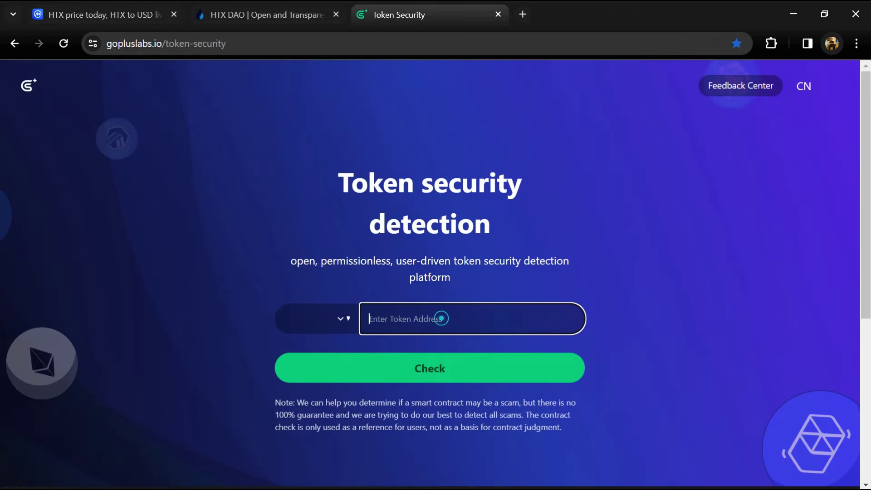
right_click(441, 318)
left_click(470, 181)
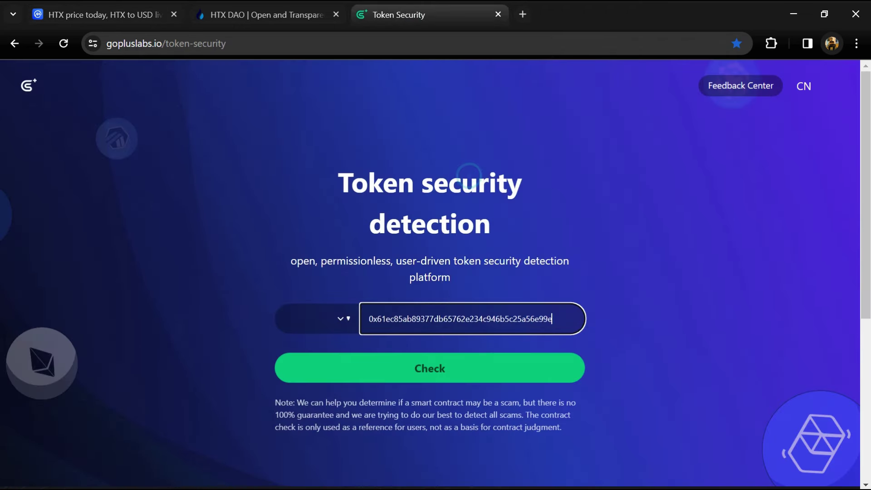
left_click(444, 373)
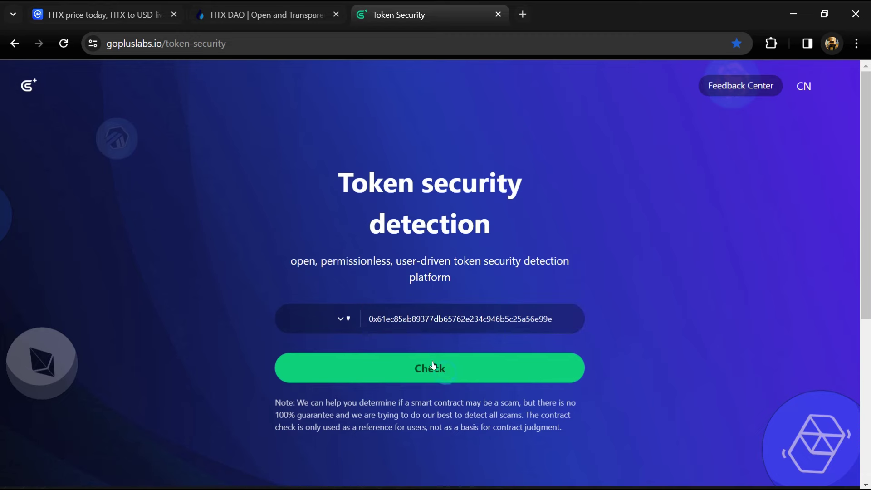
scroll(252, 243, "down", 4)
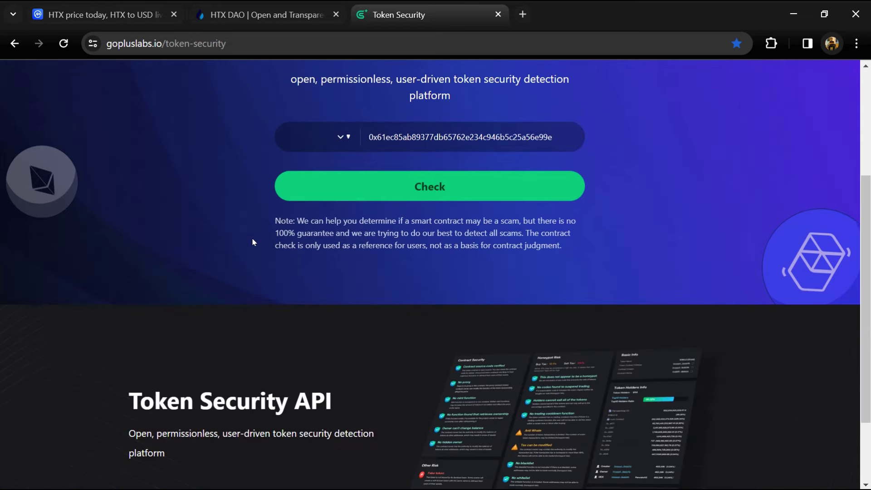
scroll(409, 307, "up", 4)
left_click(454, 367)
scroll(364, 270, "down", 4)
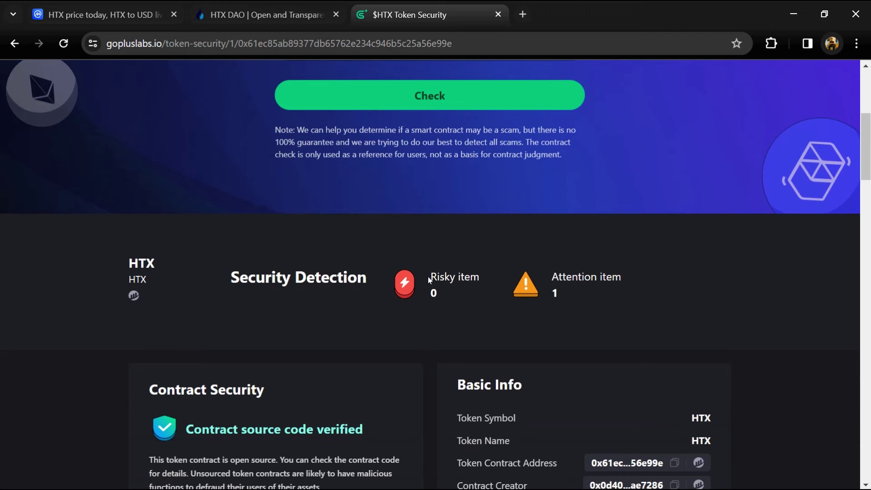
Step: Highlight the attention count of 1 and the Mint function warning under Contract Security
left_click_drag(427, 275, 453, 297)
left_click_drag(551, 275, 588, 310)
left_click(588, 315)
scroll(476, 310, "down", 5)
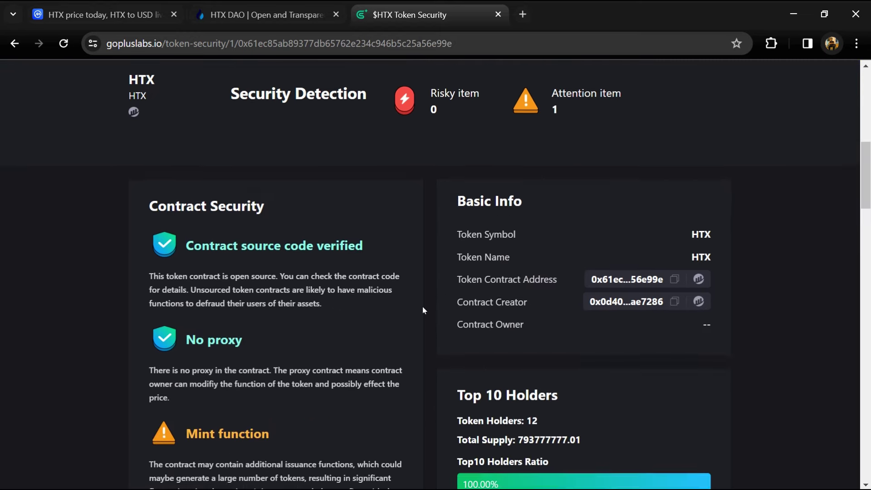
left_click_drag(187, 253, 250, 310)
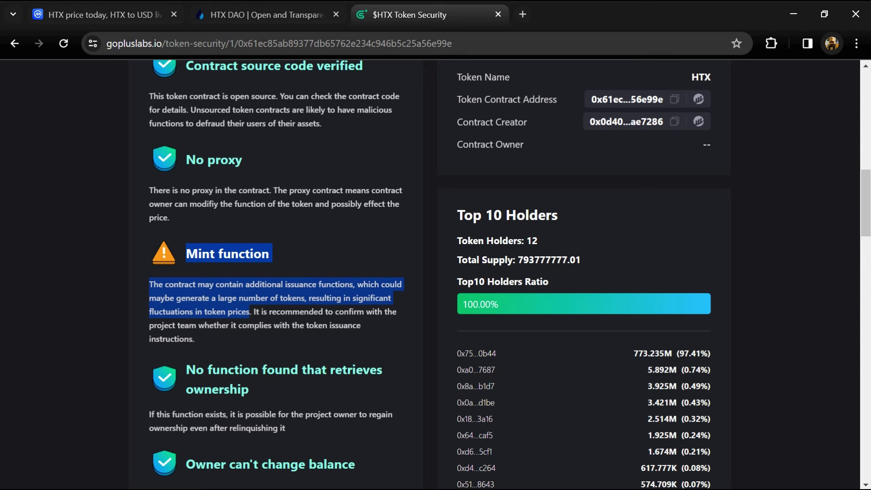
left_click(252, 311)
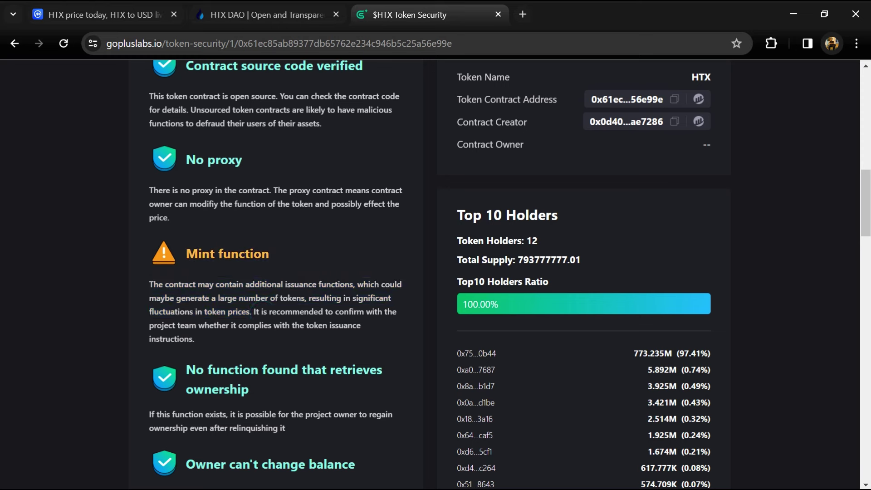
left_click(490, 316)
double_click(531, 241)
double_click(549, 259)
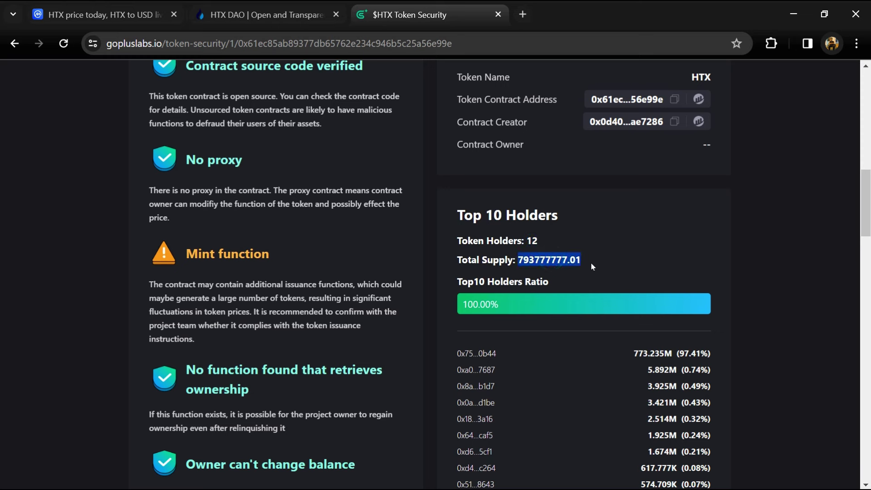
left_click(590, 262)
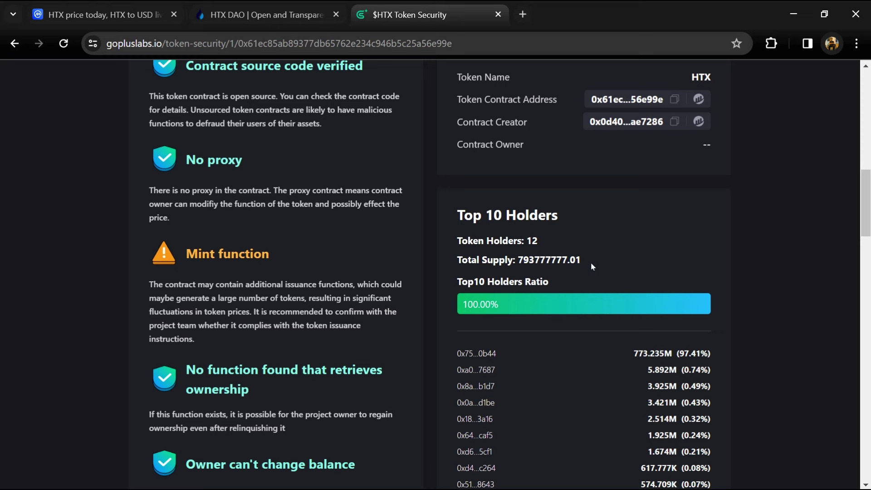